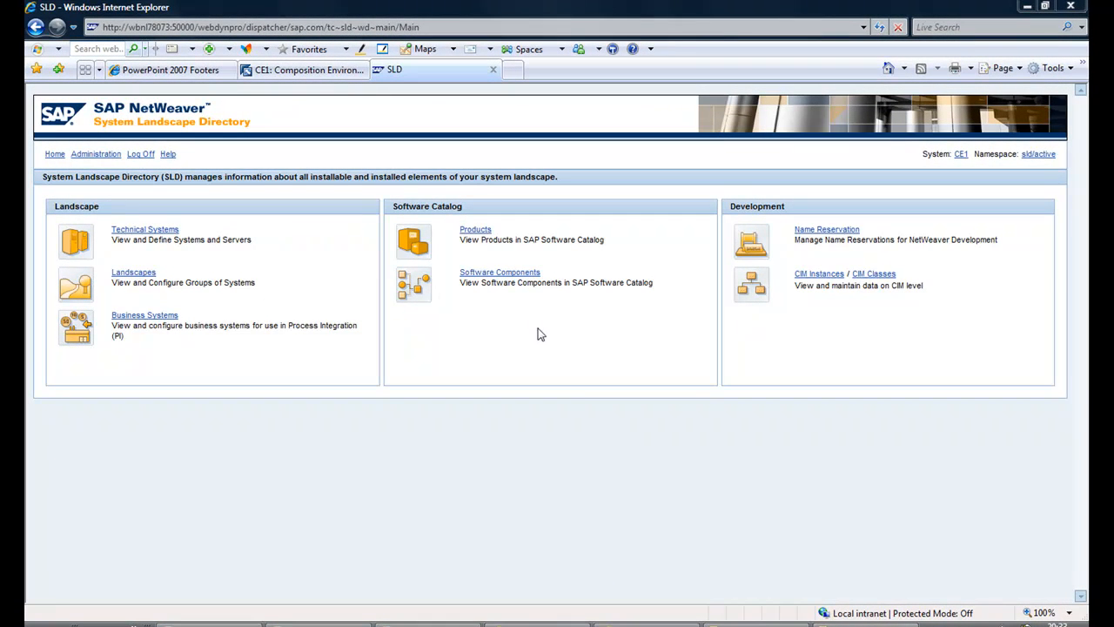
Start defining a new software component and version in the Software Components catalog
{"action": "left_click", "coordinate": [506, 277]}
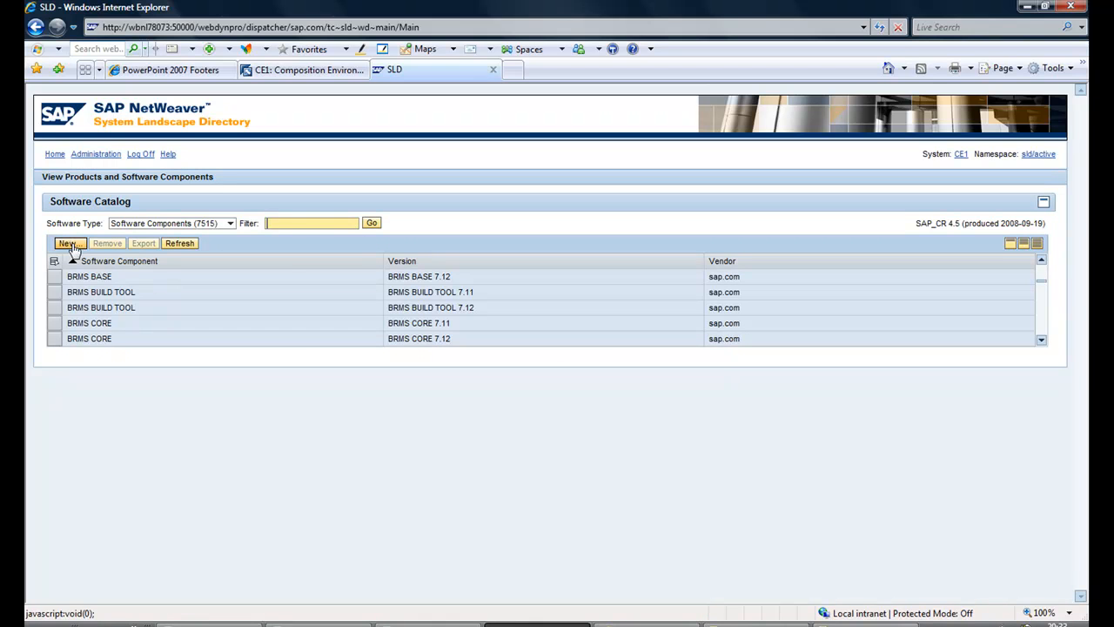
{"action": "left_click", "coordinate": [68, 244]}
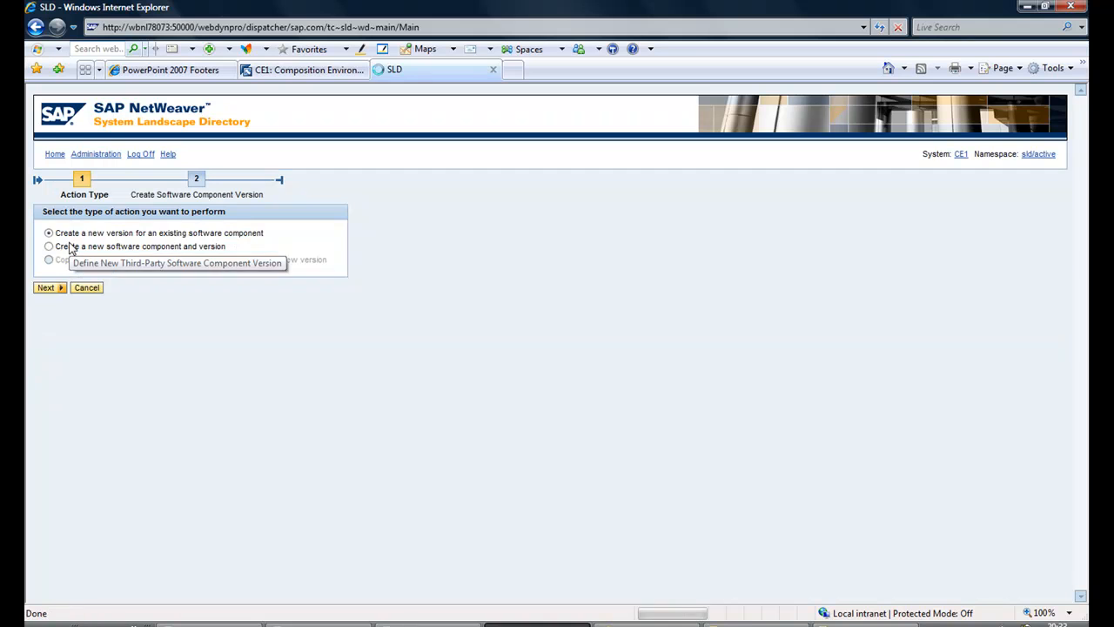
{"action": "left_click", "coordinate": [65, 248]}
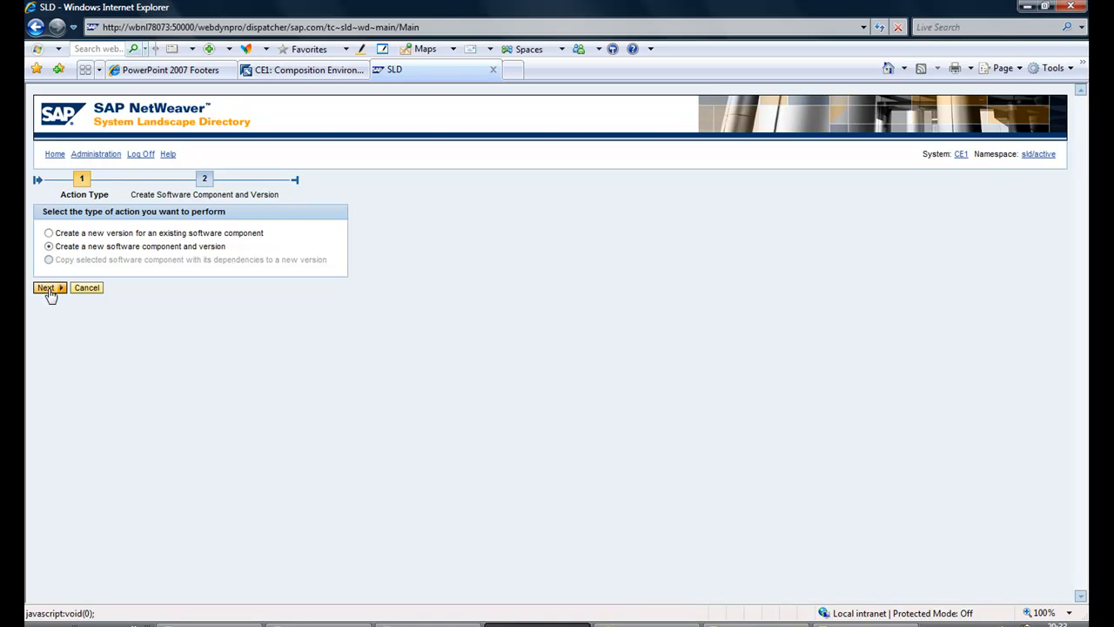
{"action": "left_click", "coordinate": [48, 288]}
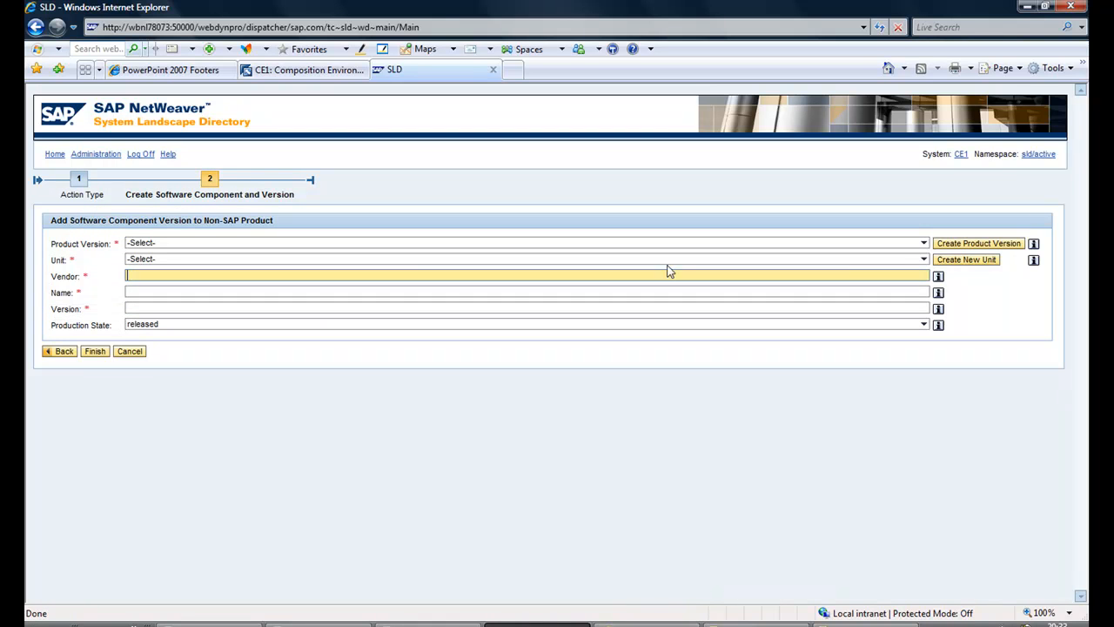
Create a product version with product name BPSREG, vendor mycorp.com and version 1.0
{"action": "left_click", "coordinate": [956, 244]}
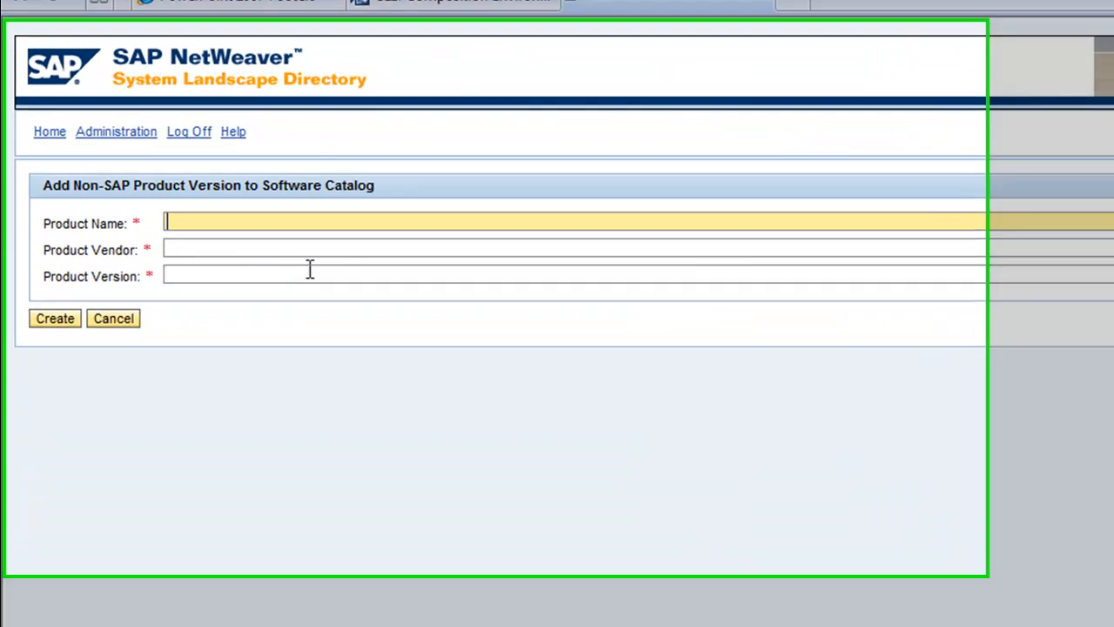
{"action": "type", "text": "BPSREG"}
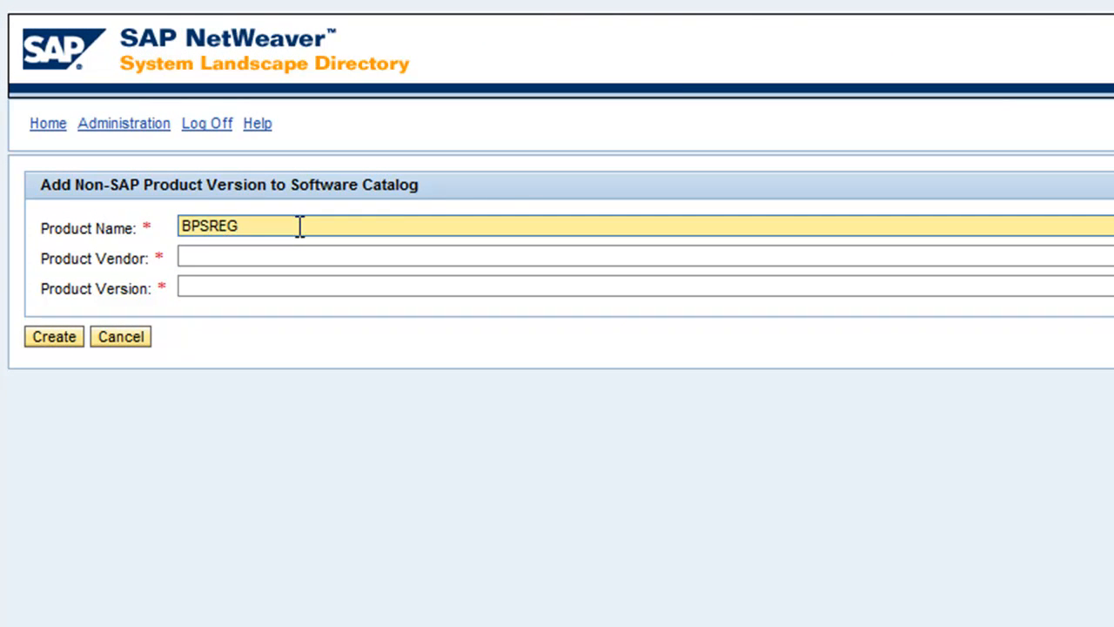
{"action": "key", "text": "Tab"}
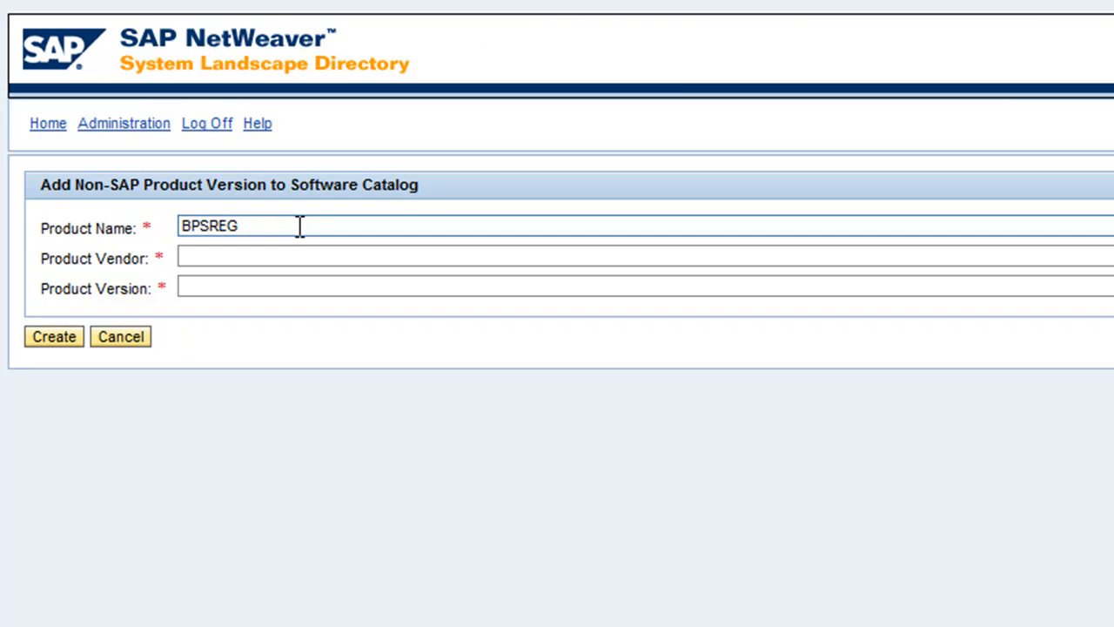
{"action": "type", "text": "myco"}
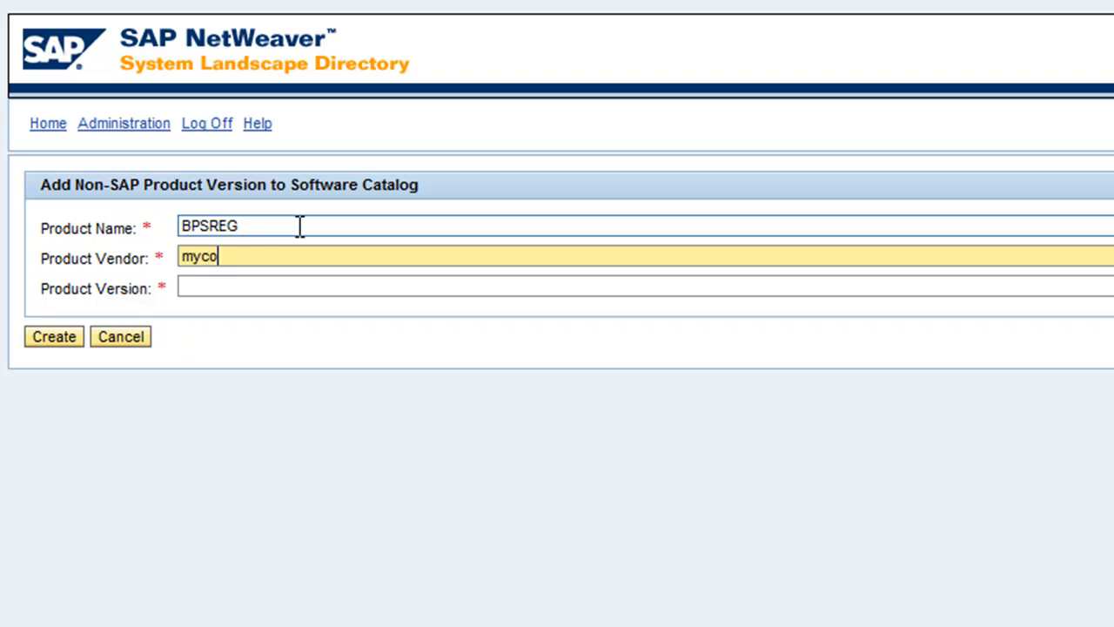
{"action": "type", "text": "rp.com"}
{"action": "key", "text": "Tab"}
{"action": "type", "text": "1.0"}
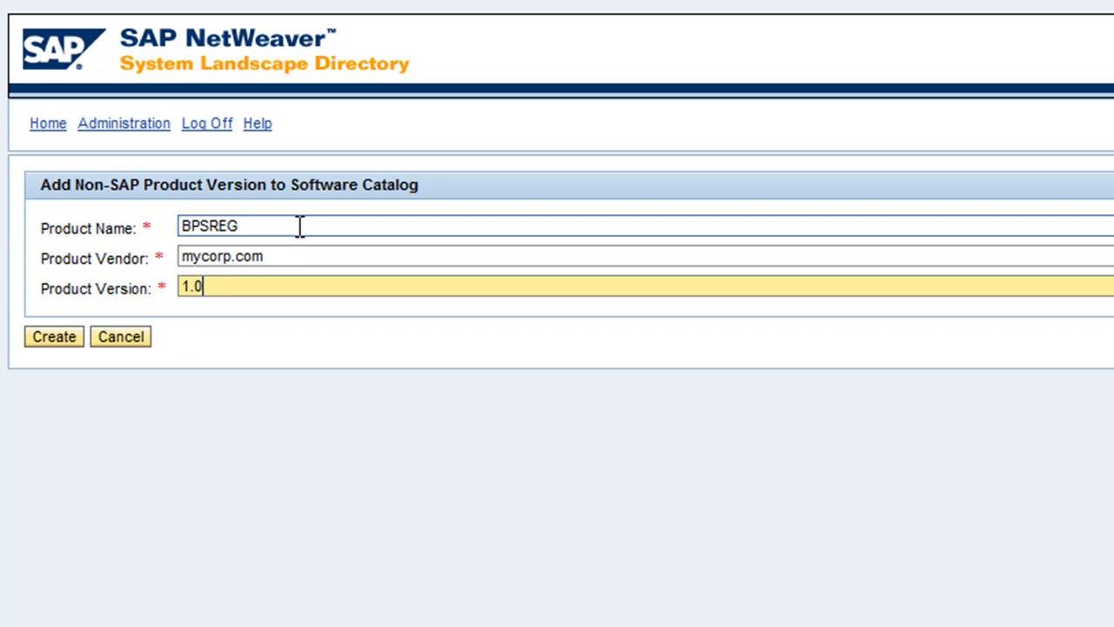
{"action": "left_click", "coordinate": [56, 339]}
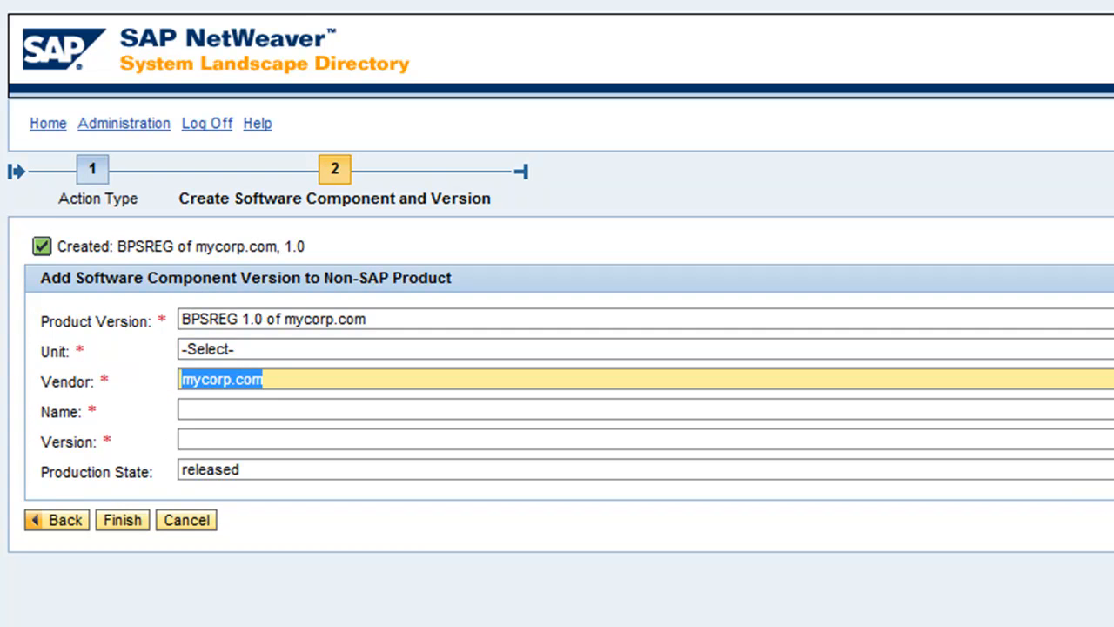
Create a new software unit named BPSREG for the product BPSREG 1.0 of mycorp.com
{"action": "left_click", "coordinate": [1113, 349]}
{"action": "type", "text": "BPSREG"}
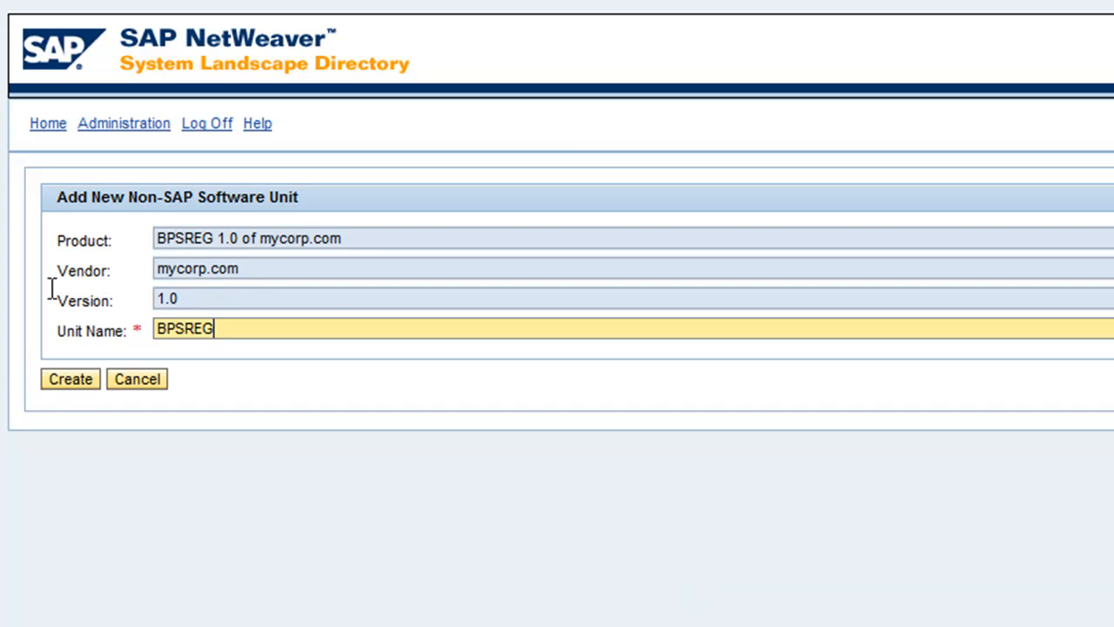
{"action": "left_click", "coordinate": [73, 384]}
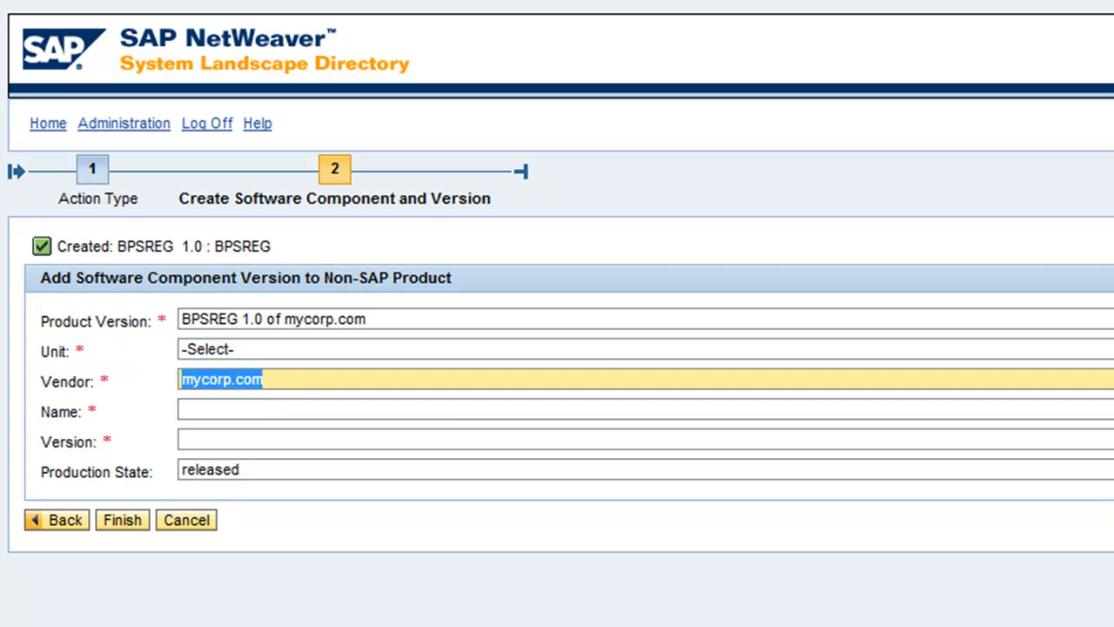
Create the software component BPSREG version 1.0 with unit BPSREG, and return to the System Landscape Directory home page
{"action": "left_click", "coordinate": [557, 349]}
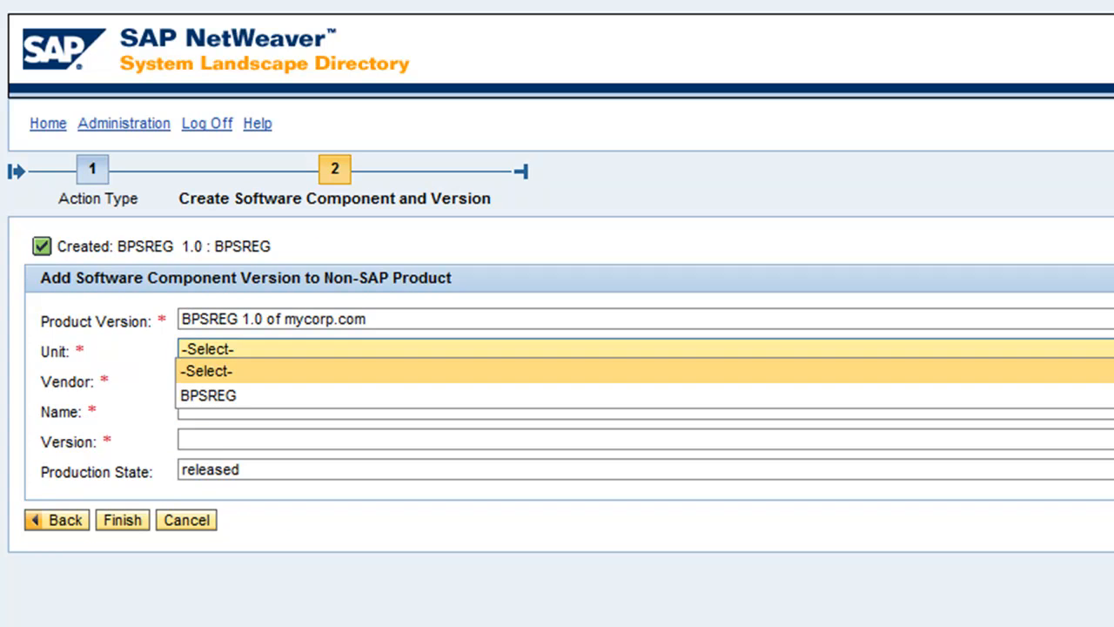
{"action": "left_click", "coordinate": [505, 397]}
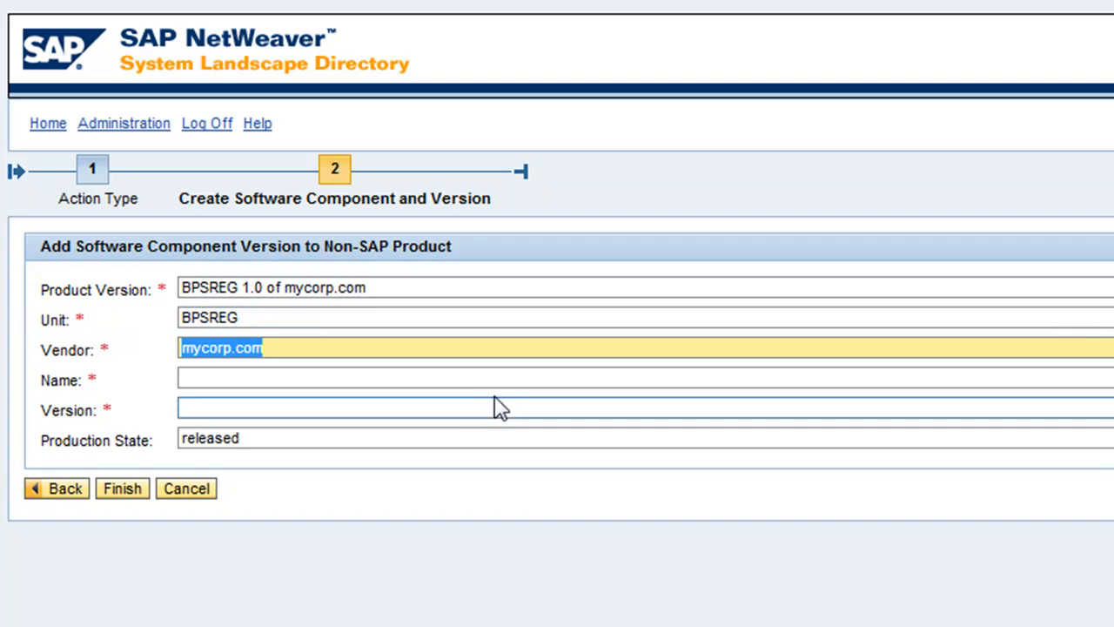
{"action": "left_click", "coordinate": [454, 380]}
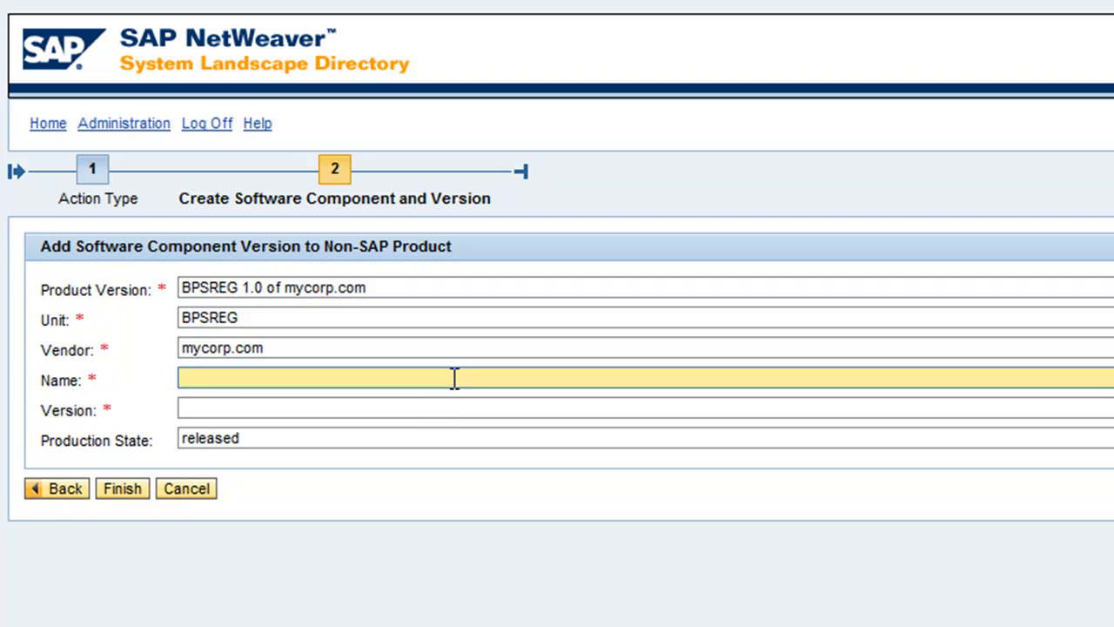
{"action": "type", "text": "BPSREG"}
{"action": "key", "text": "Tab"}
{"action": "type", "text": "1"}
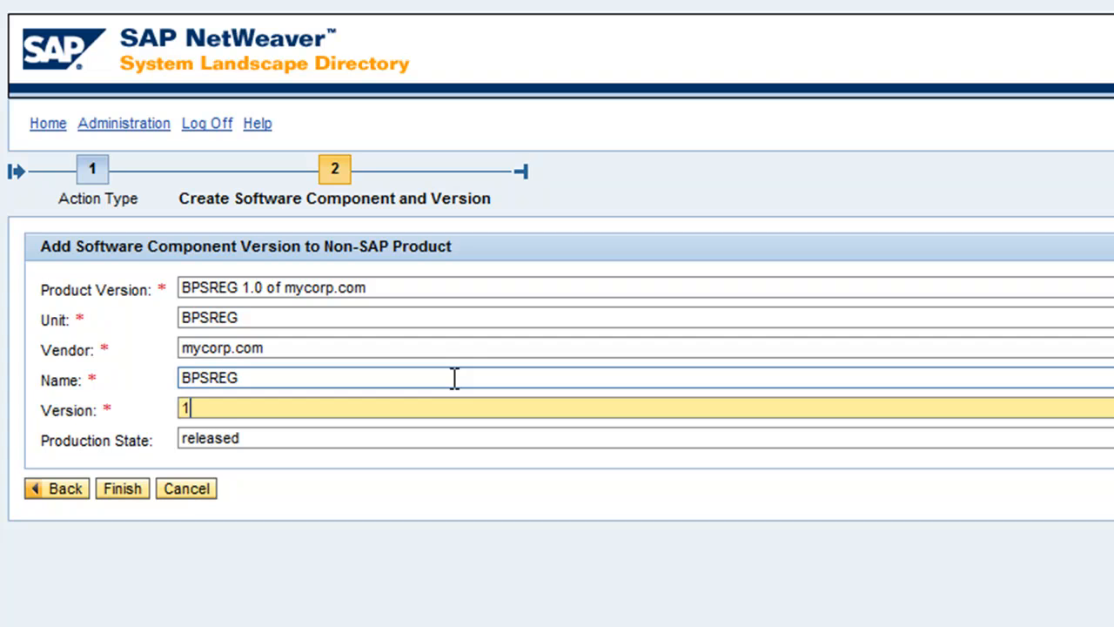
{"action": "type", "text": ".0"}
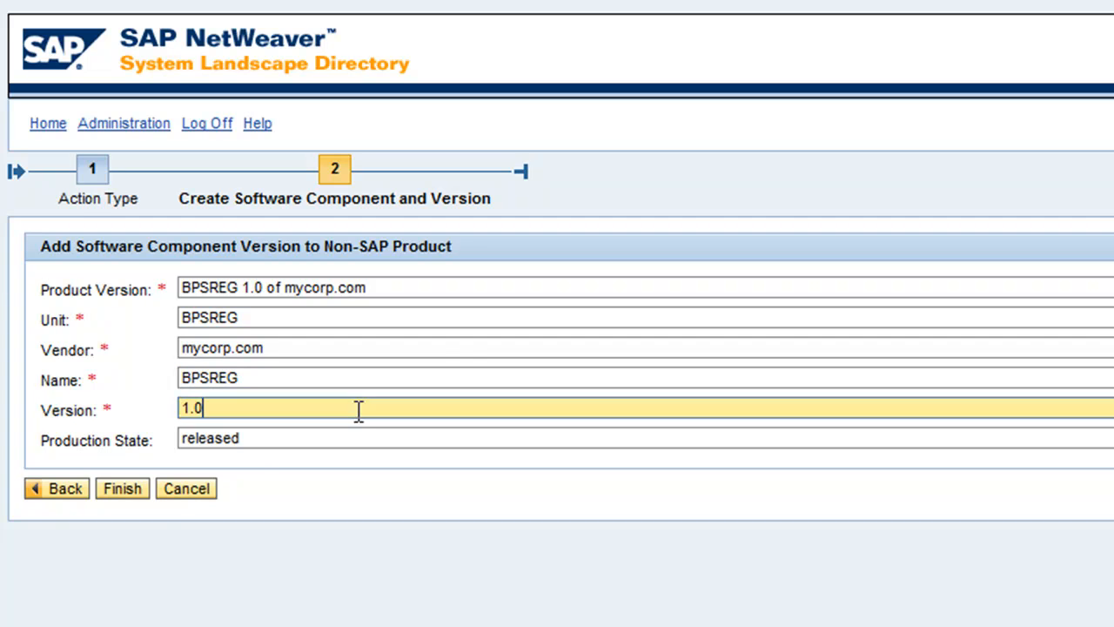
{"action": "left_click", "coordinate": [123, 490]}
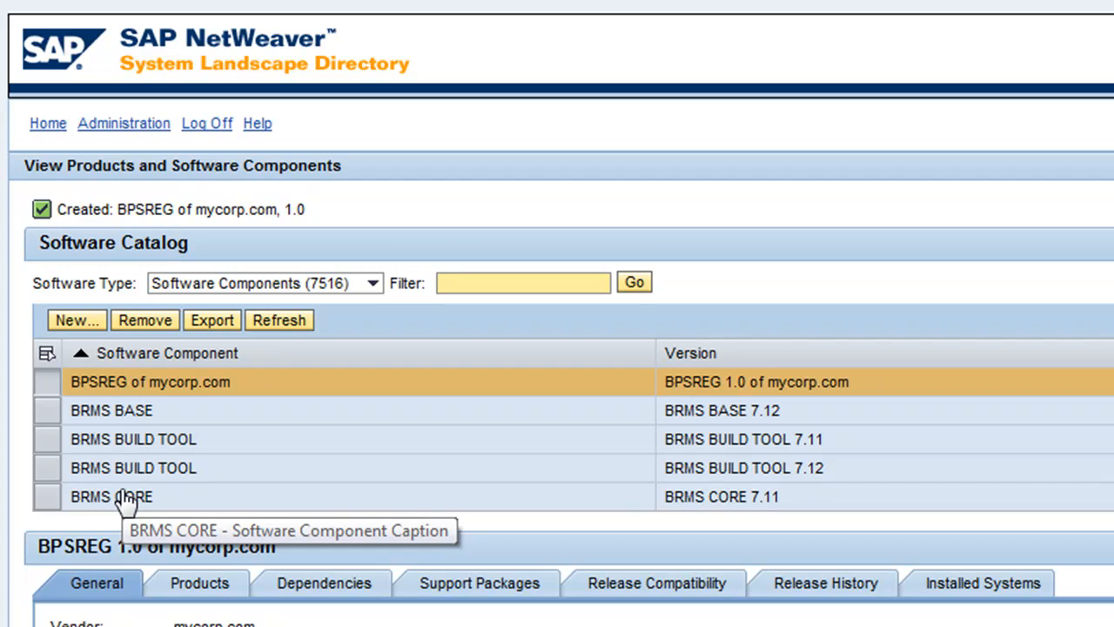
{"action": "left_click", "coordinate": [54, 124]}
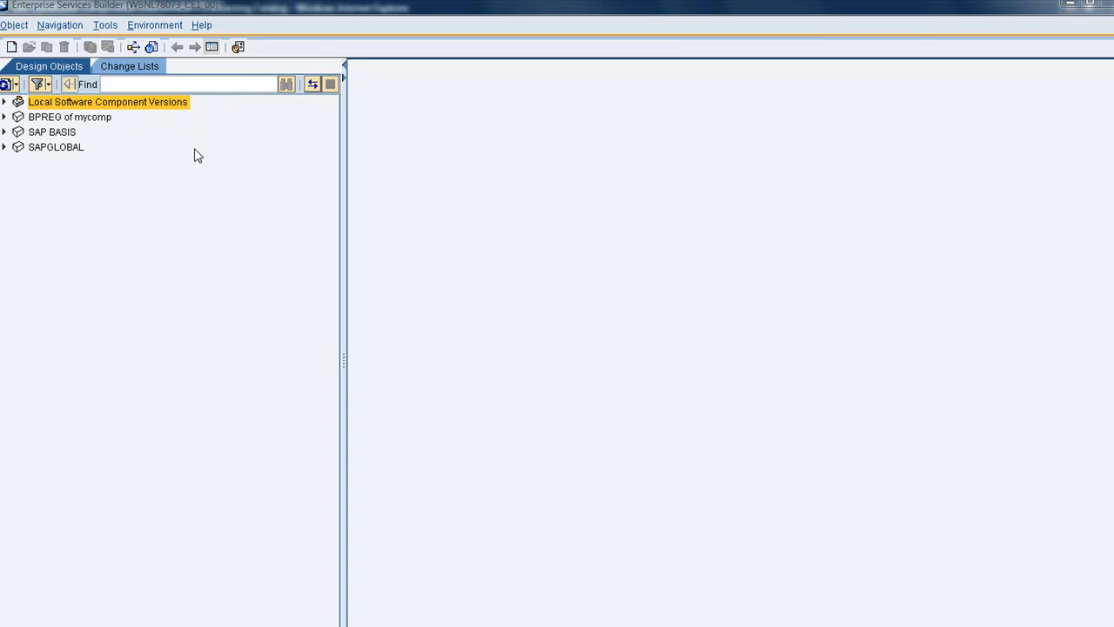
In Enterprise Services Builder, start a new software component version using Import from SLD and display the list of available versions
{"action": "right_click", "coordinate": [148, 102]}
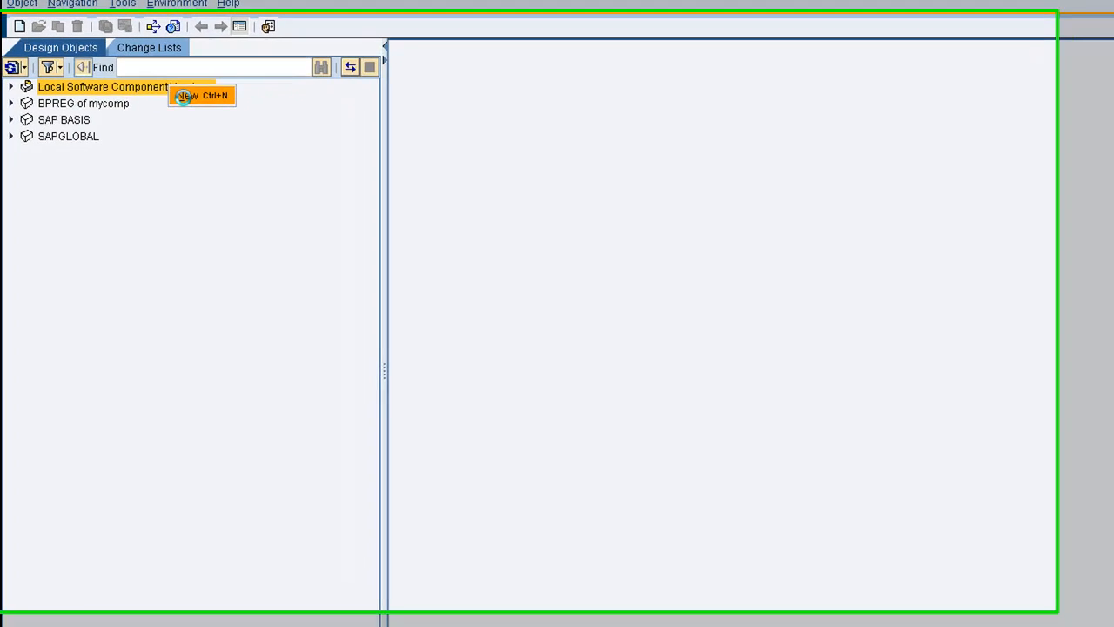
{"action": "left_click", "coordinate": [165, 110]}
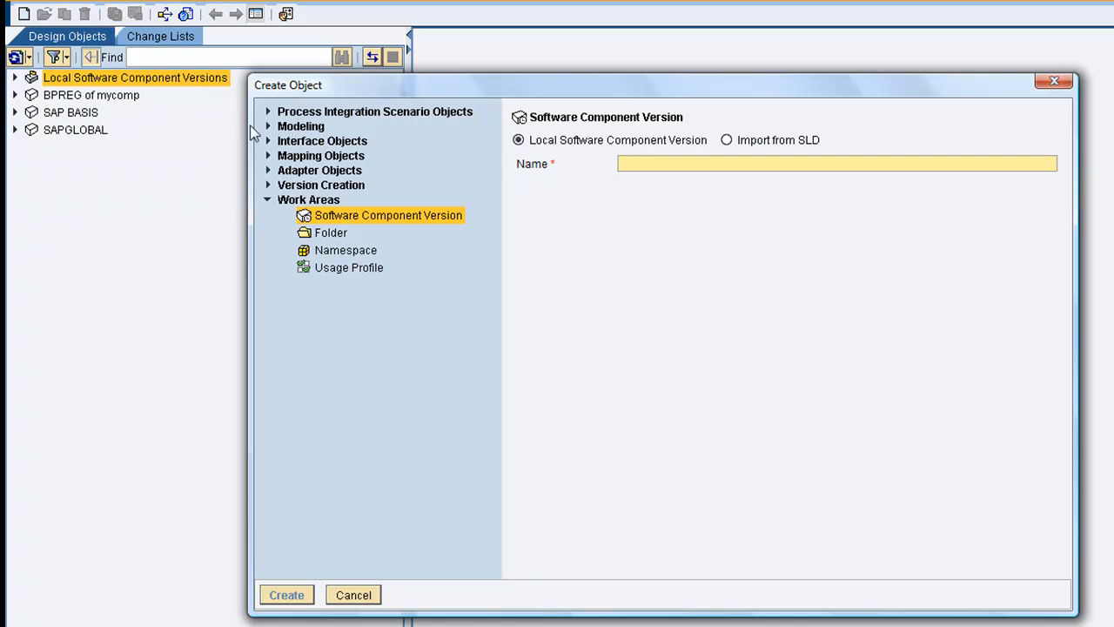
{"action": "left_click", "coordinate": [726, 139]}
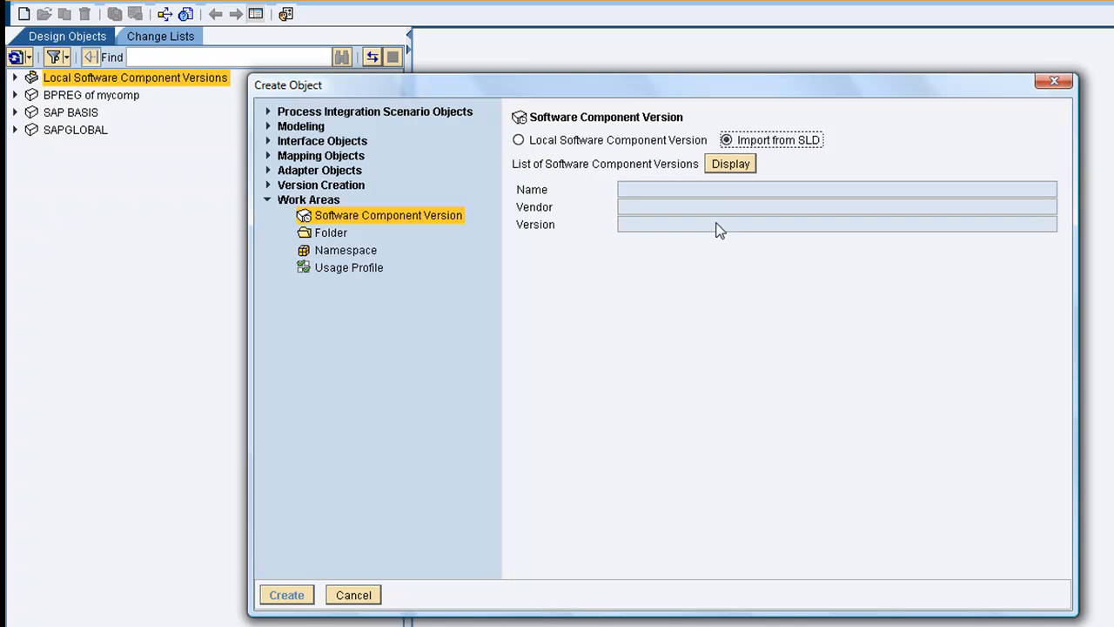
{"action": "left_click", "coordinate": [728, 164]}
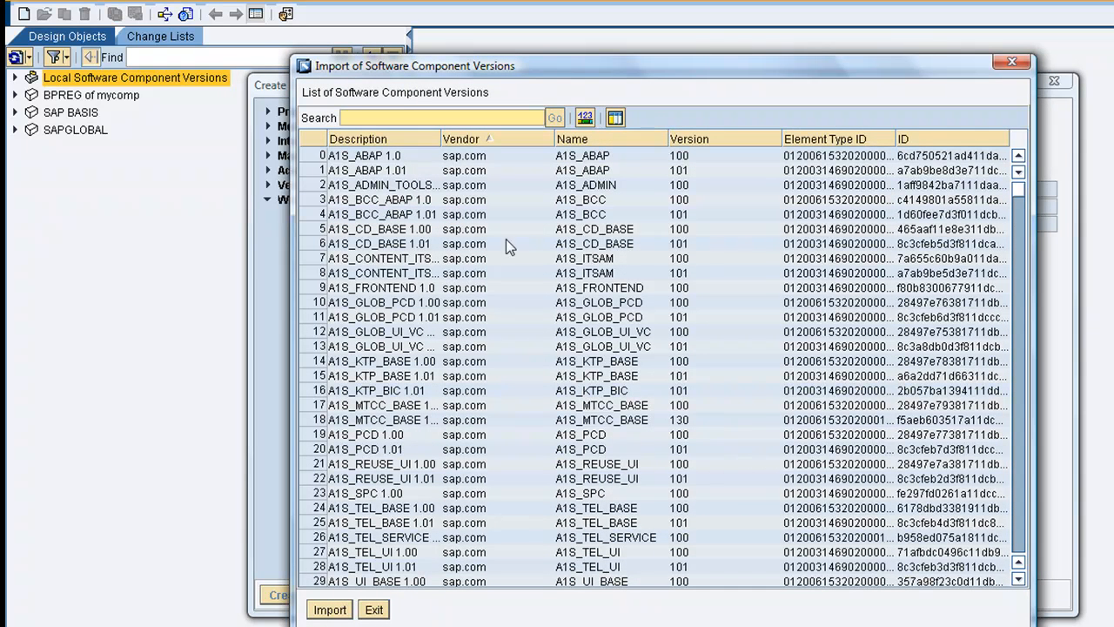
Find BPSREG in the list, import BPSREG 1.0 of mycorp.com and create the software component version from it
{"action": "type", "text": "BPSREG"}
{"action": "key", "text": "Tab"}
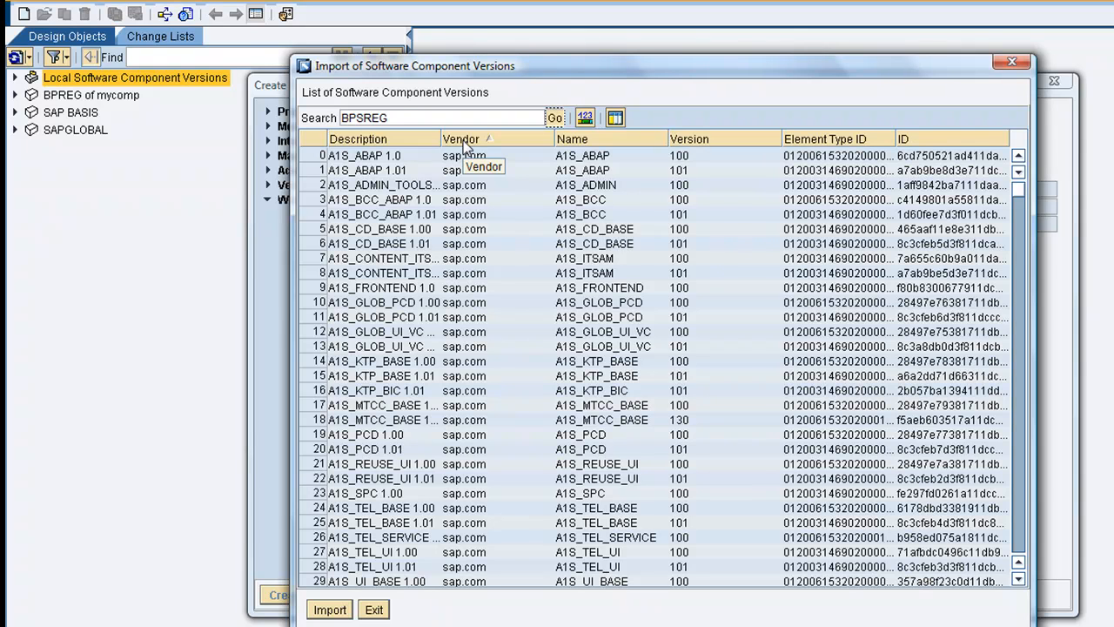
{"action": "key", "text": "Return"}
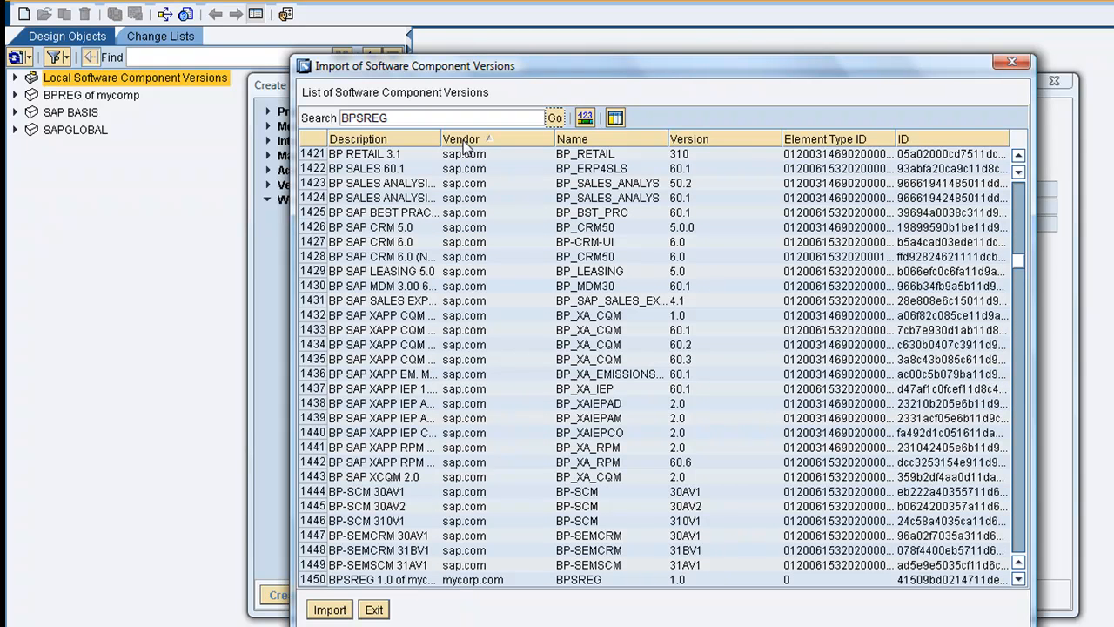
{"action": "left_click", "coordinate": [342, 581]}
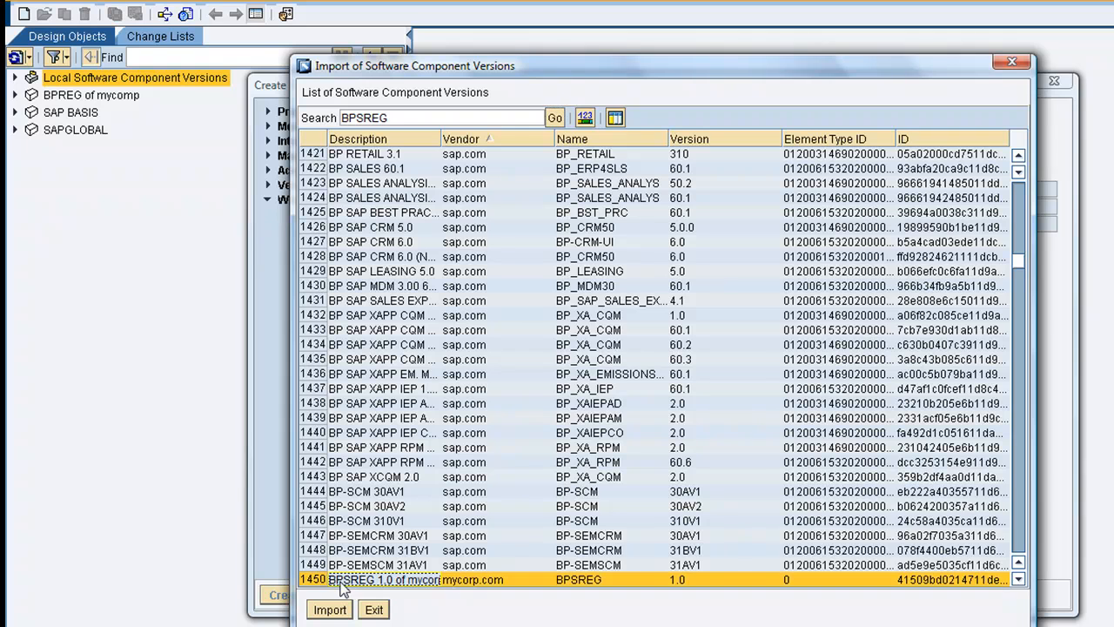
{"action": "left_click", "coordinate": [338, 611]}
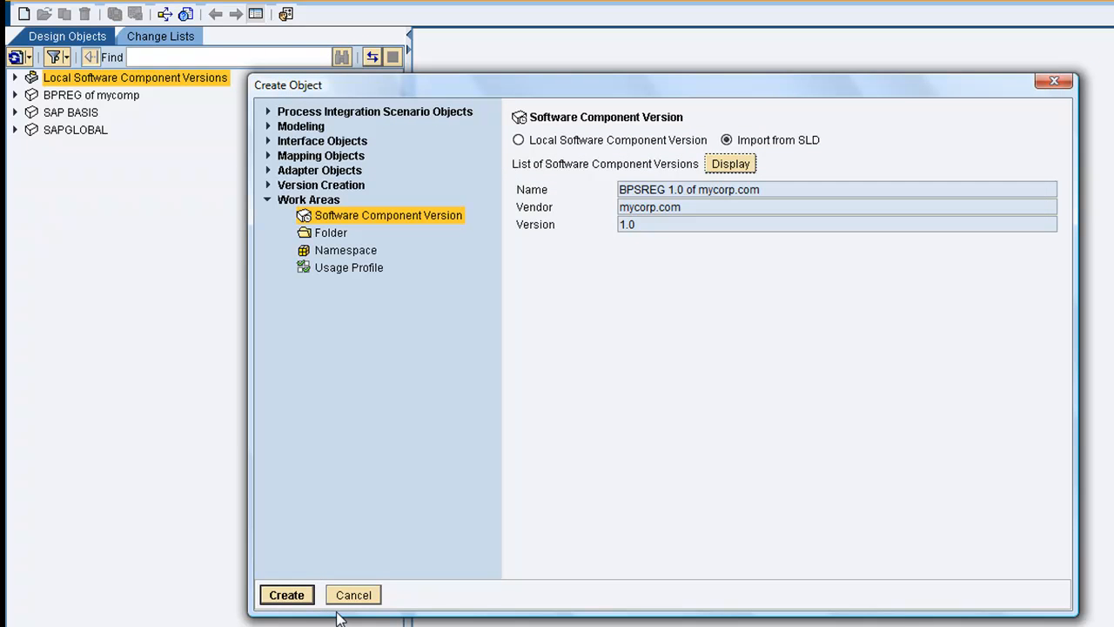
{"action": "left_click", "coordinate": [287, 596]}
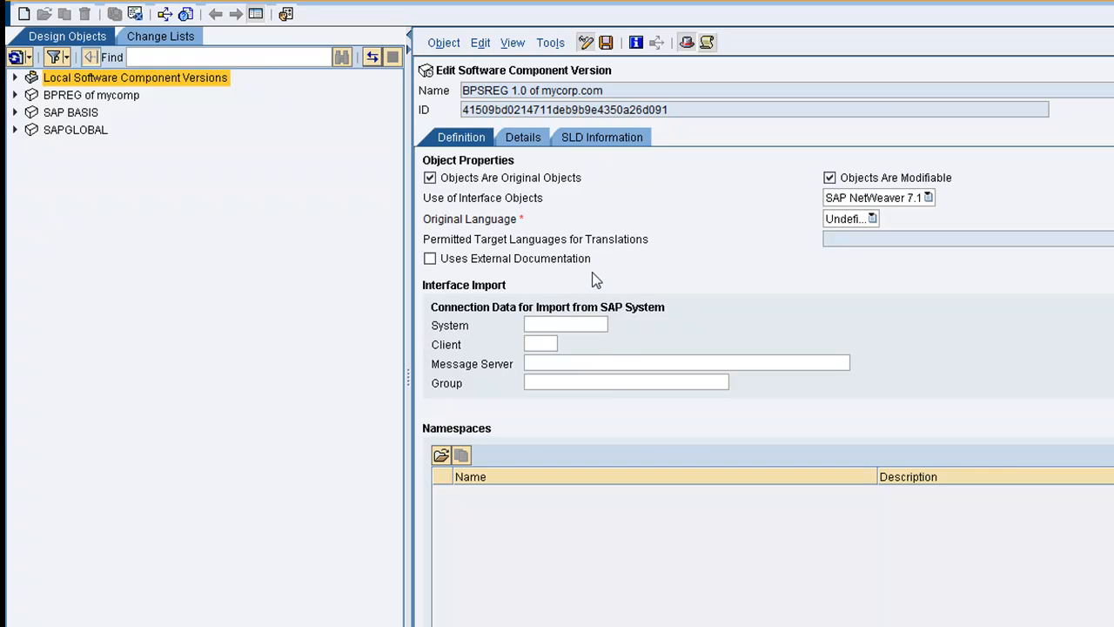
Set the original language of BPSREG 1.0 of mycorp.com to English and save the software component version
{"action": "left_click", "coordinate": [872, 218]}
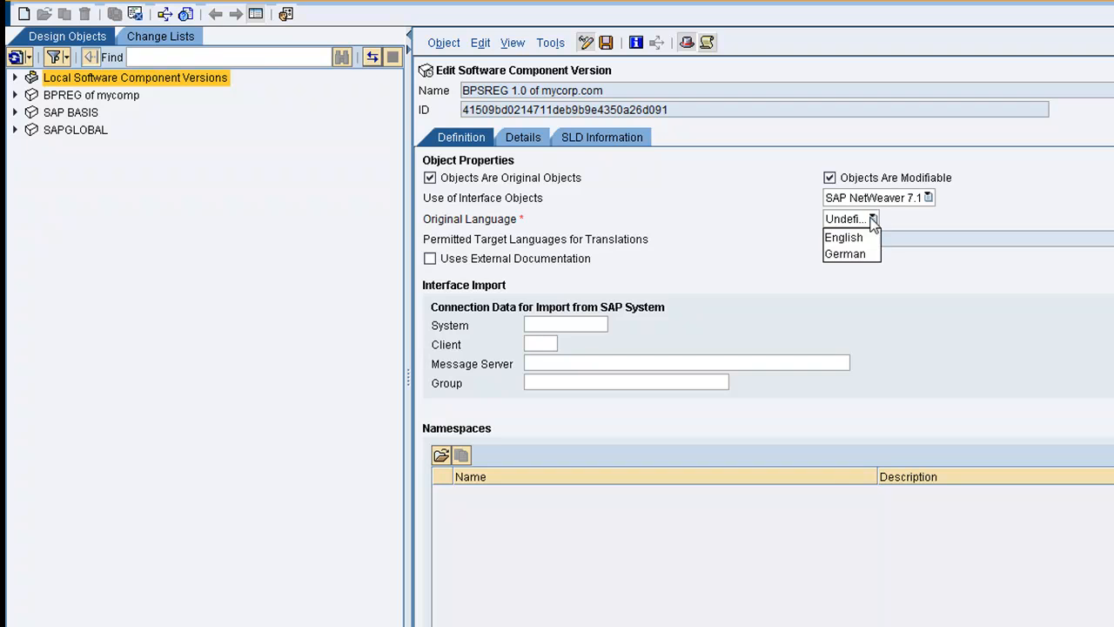
{"action": "left_click", "coordinate": [849, 238]}
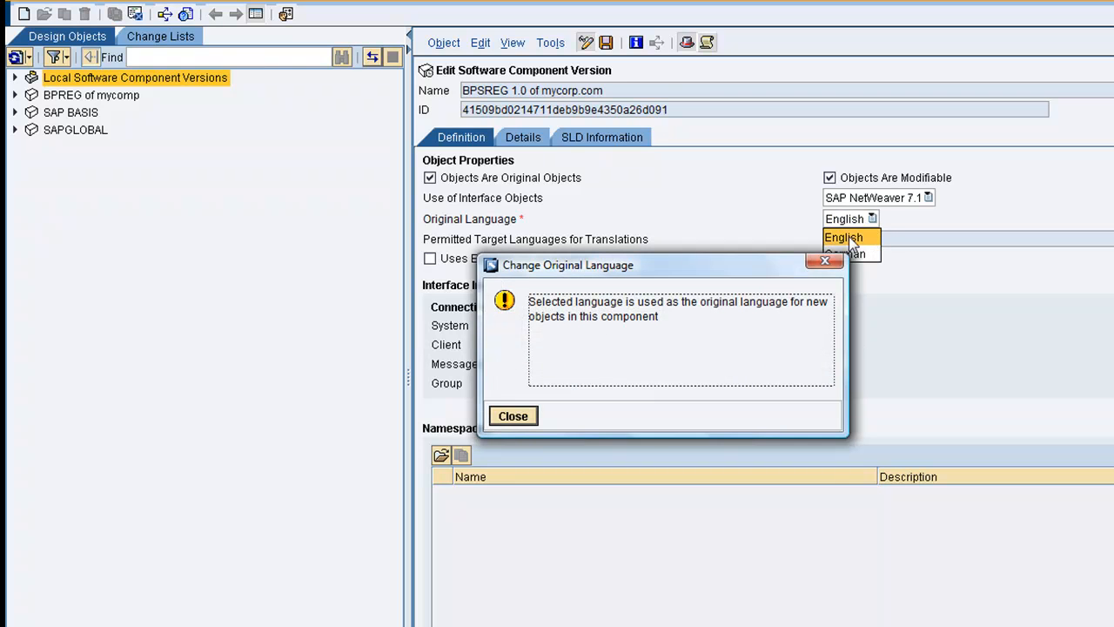
{"action": "left_click", "coordinate": [513, 416]}
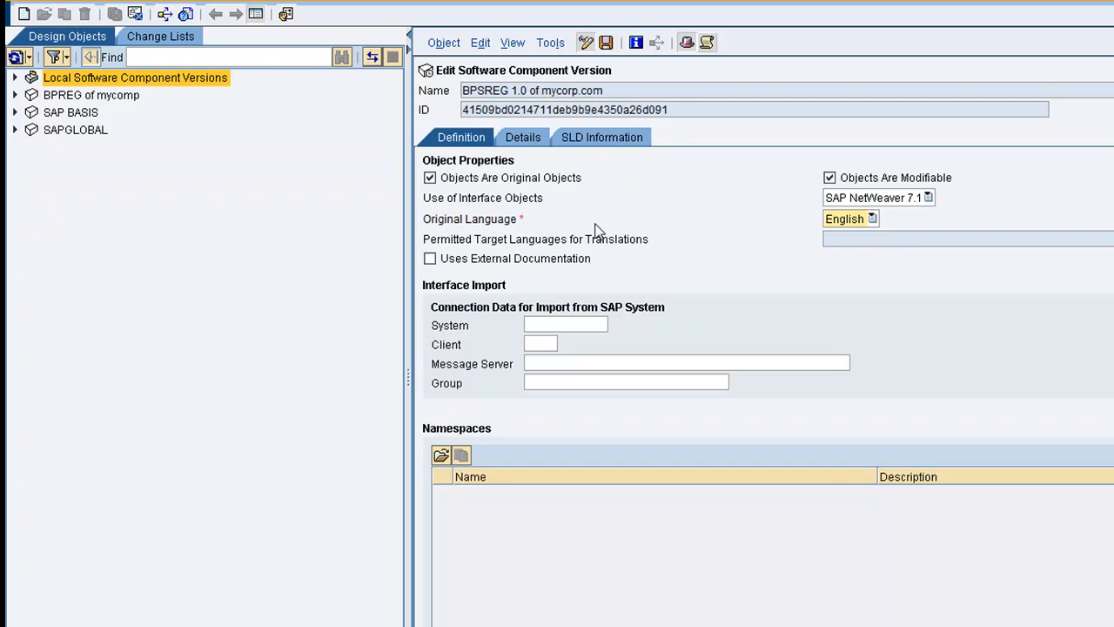
{"action": "left_click", "coordinate": [606, 42]}
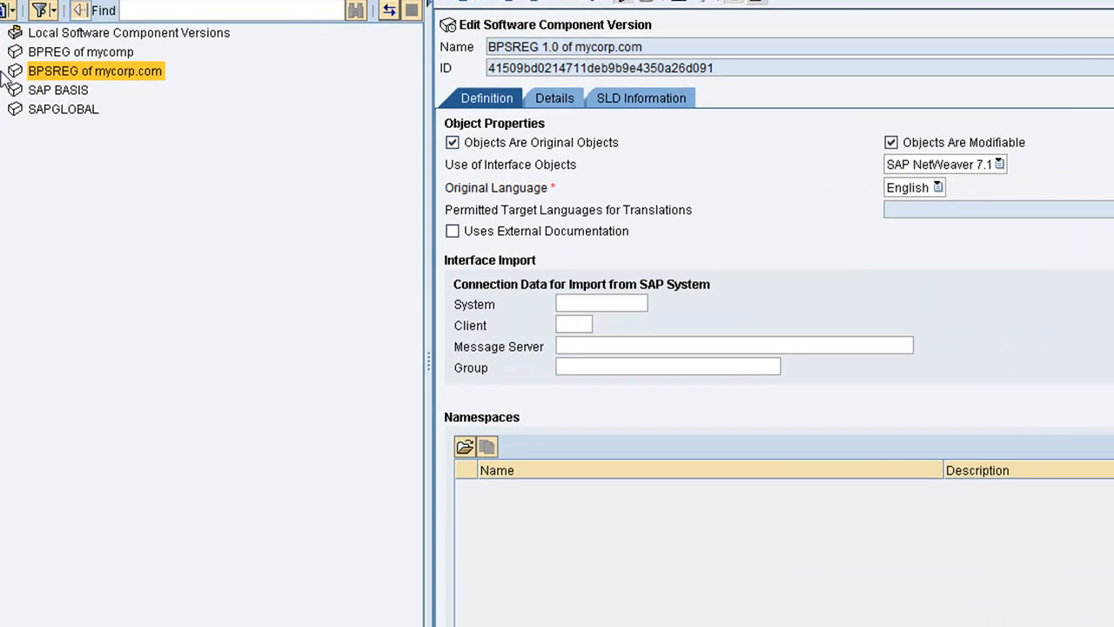
Start a new model in the Models folder of BPSREG 1.0 of mycorp.com and name it BPREGProComp
{"action": "left_click", "coordinate": [4, 73]}
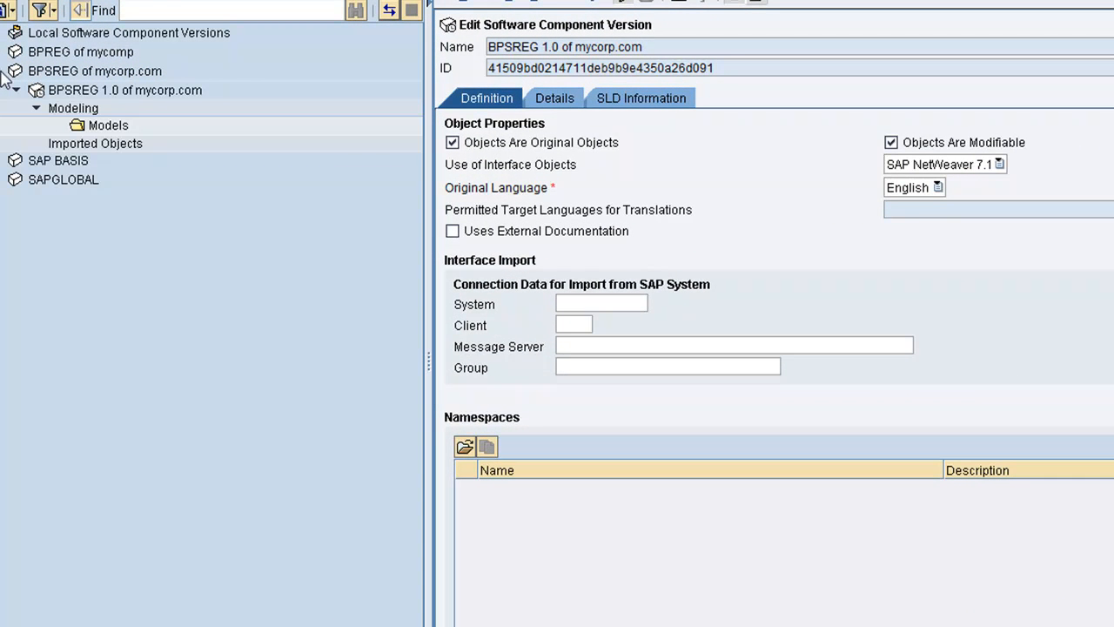
{"action": "right_click", "coordinate": [90, 130]}
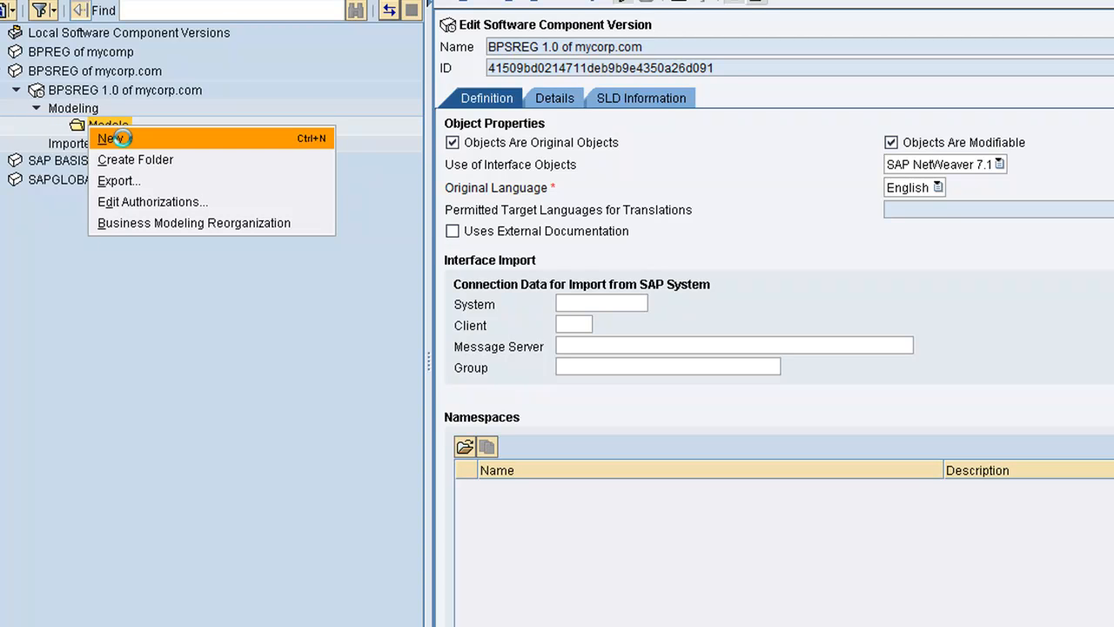
{"action": "left_click", "coordinate": [116, 138]}
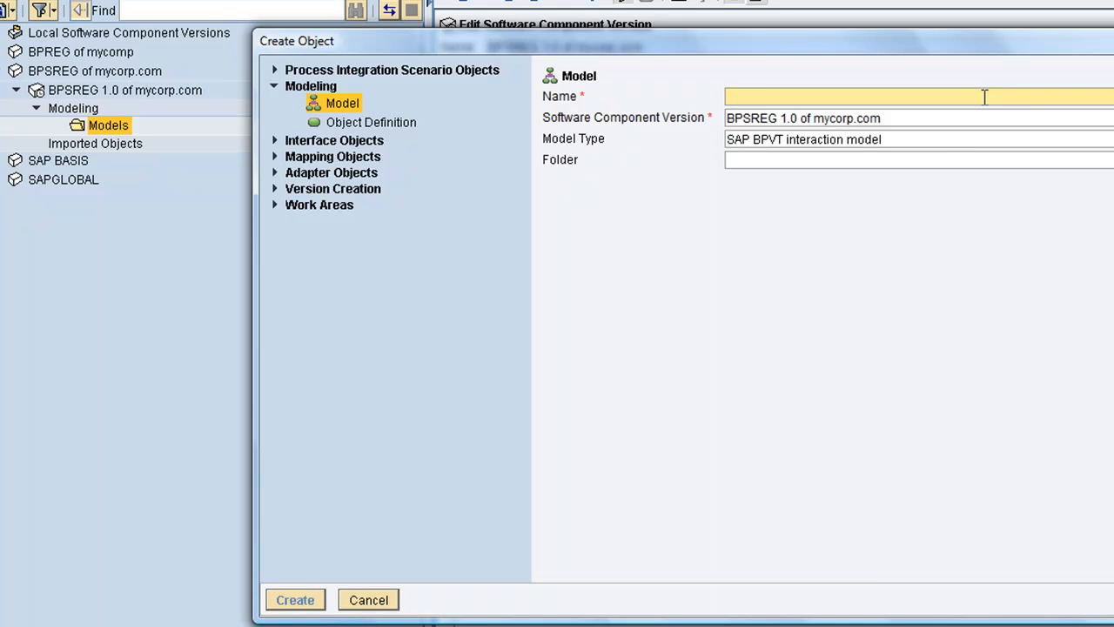
{"action": "type", "text": "BPRE"}
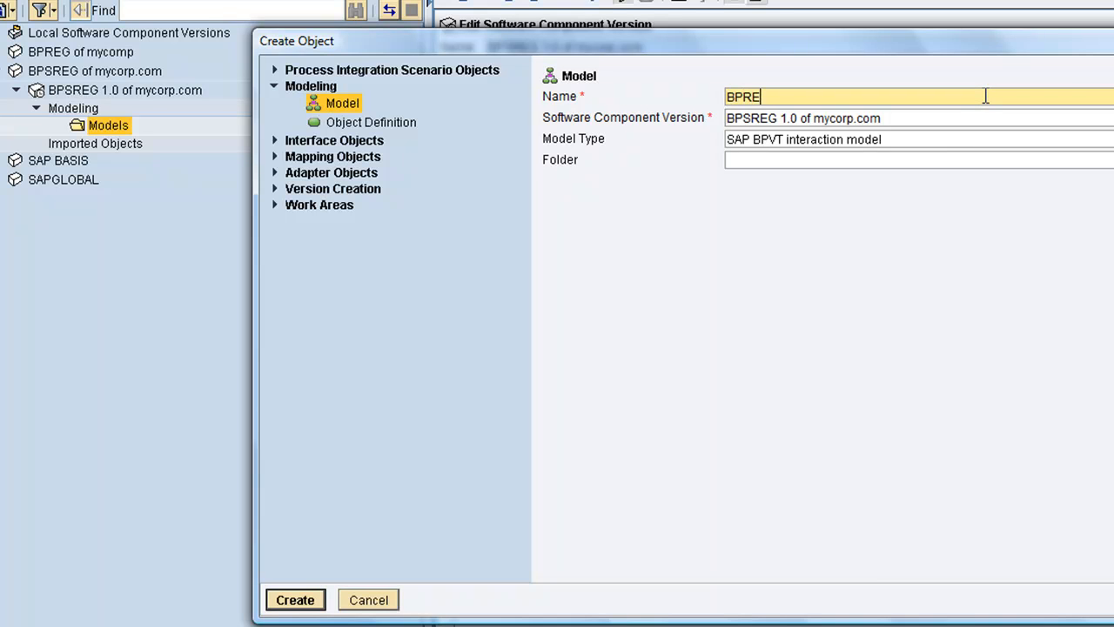
{"action": "type", "text": "GProComp"}
Set the model type to SAP ProComp model and create the model
{"action": "left_click", "coordinate": [1001, 142]}
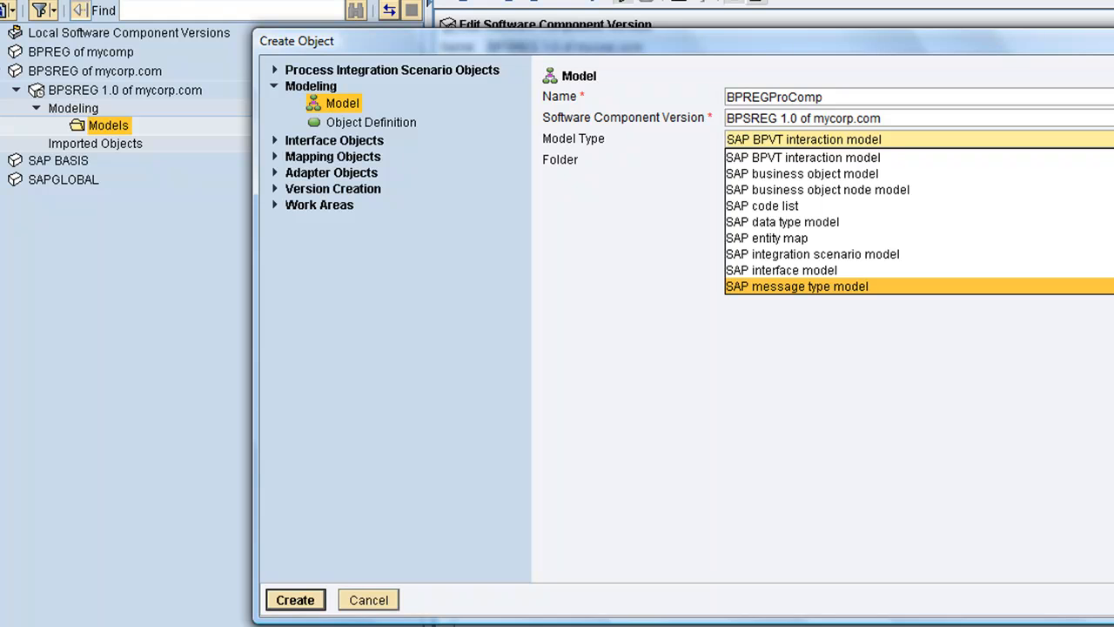
{"action": "scroll", "coordinate": [796, 286], "scroll_direction": "down", "scroll_amount": 1}
{"action": "scroll", "coordinate": [920, 222], "scroll_direction": "down", "scroll_amount": 2}
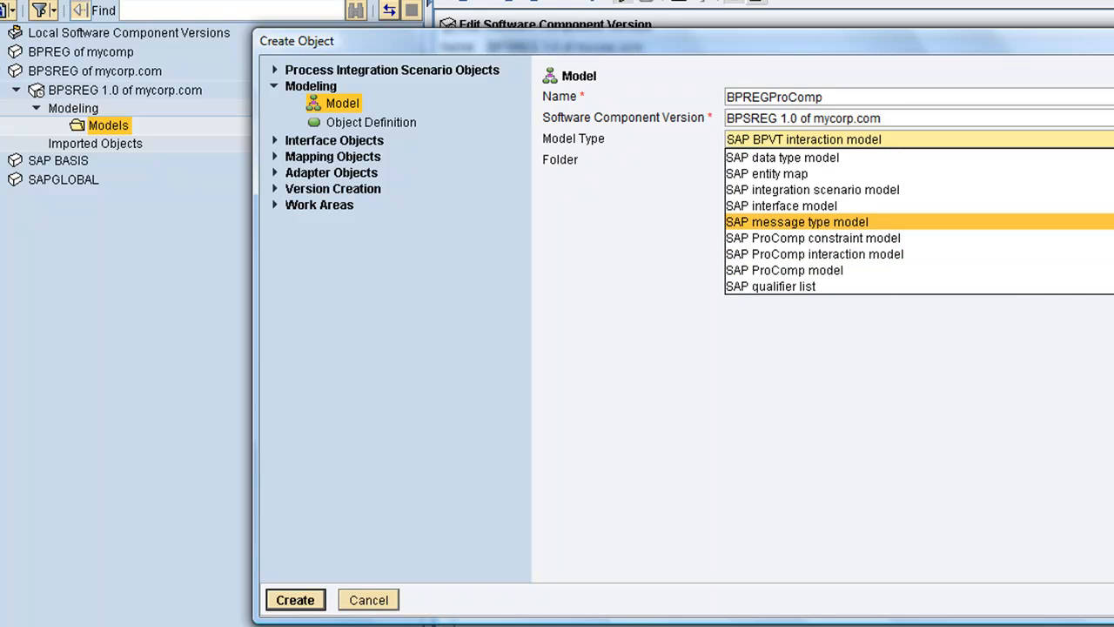
{"action": "left_click", "coordinate": [1097, 270]}
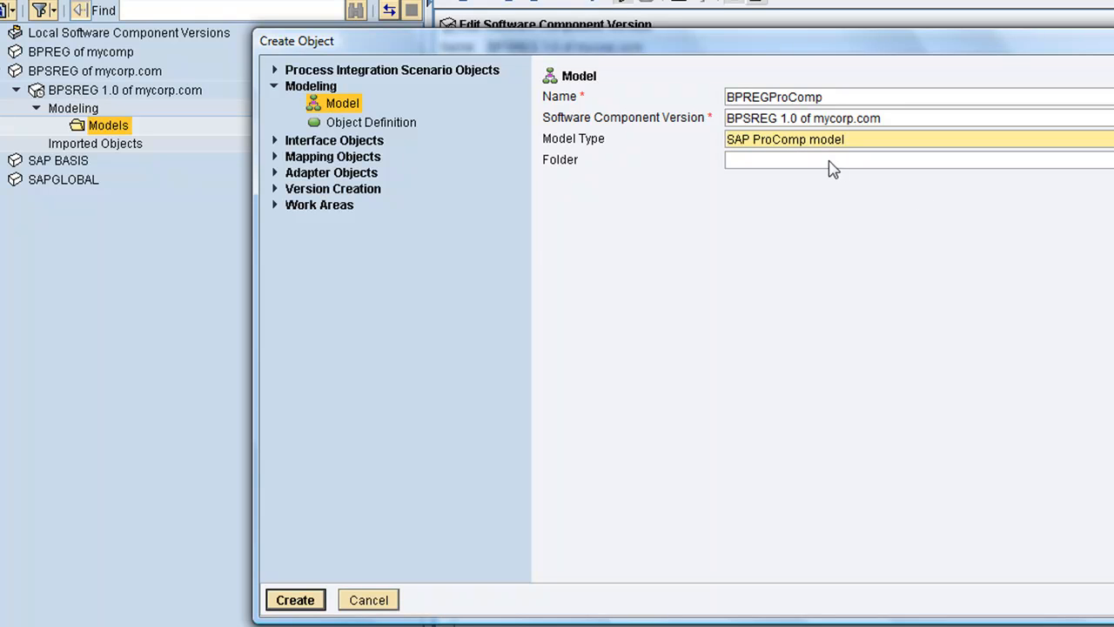
{"action": "left_click", "coordinate": [295, 600]}
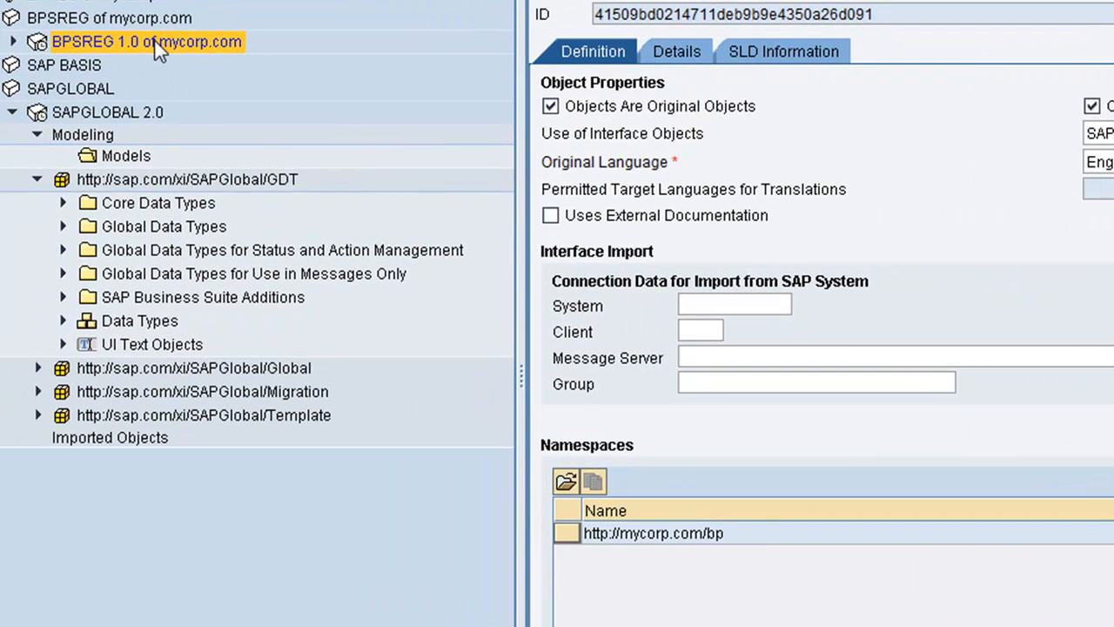
{"action": "right_click", "coordinate": [155, 41]}
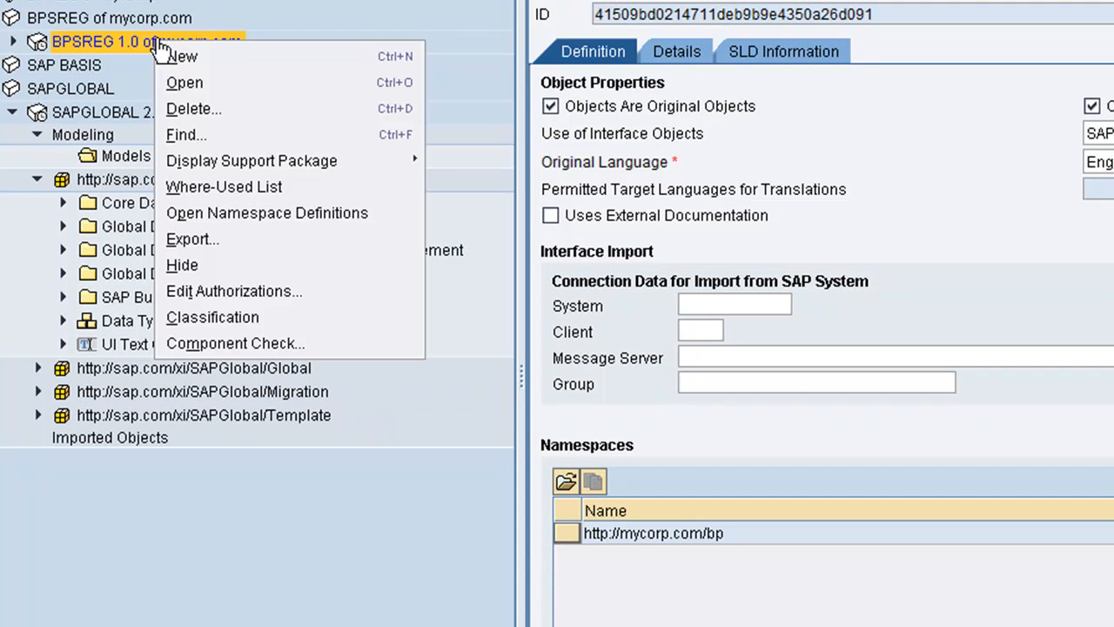
{"action": "left_click", "coordinate": [193, 54]}
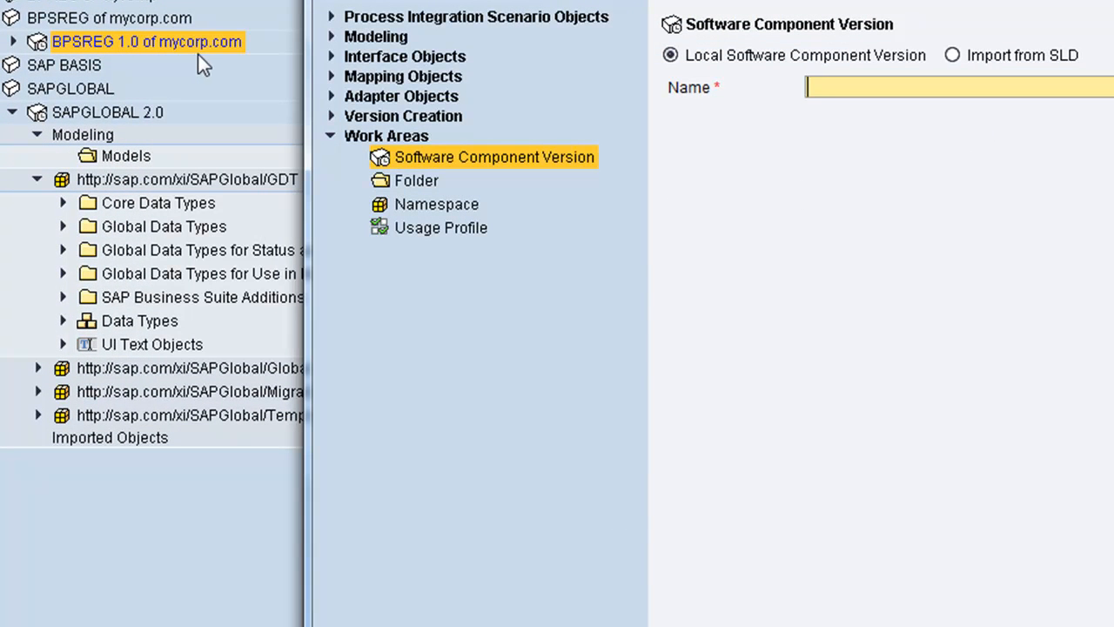
{"action": "left_click", "coordinate": [427, 200]}
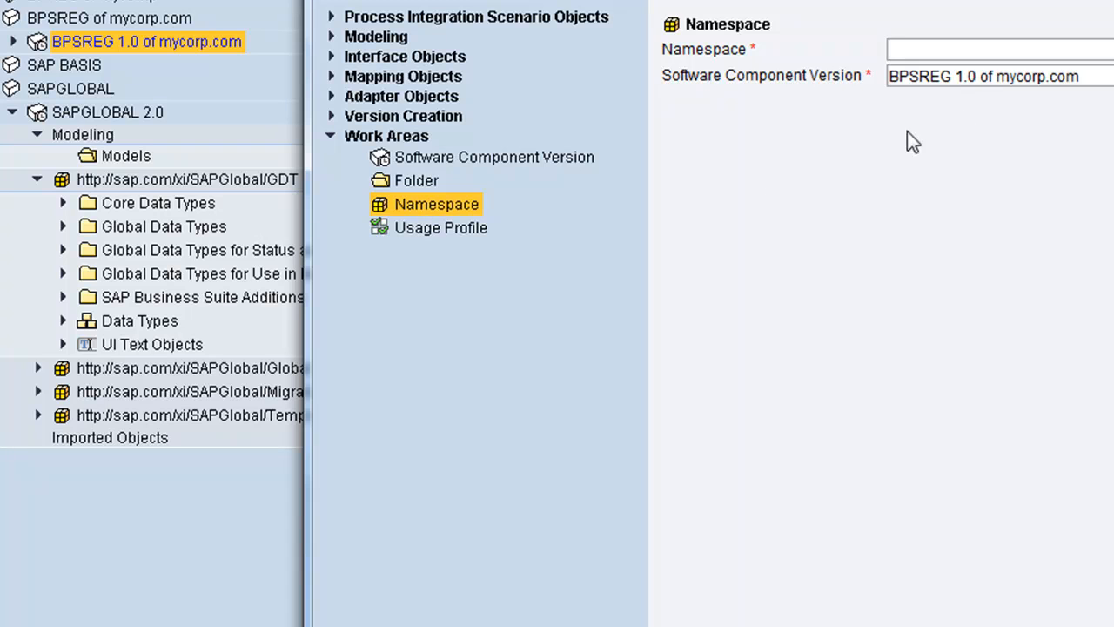
{"action": "type", "text": "http://m"}
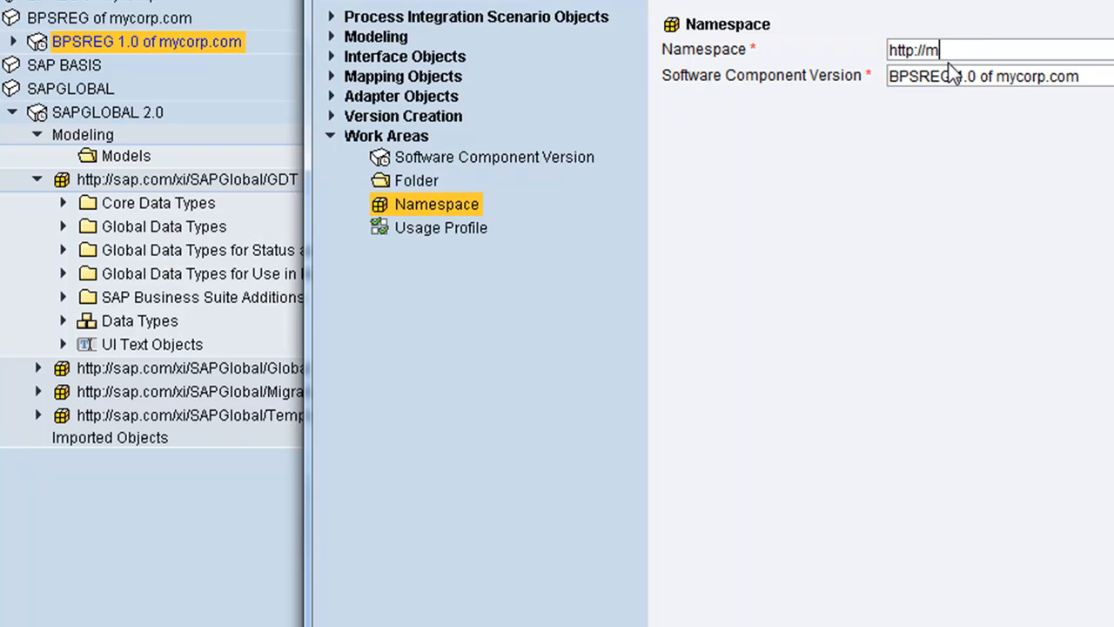
{"action": "type", "text": "ycorp.com/bp"}
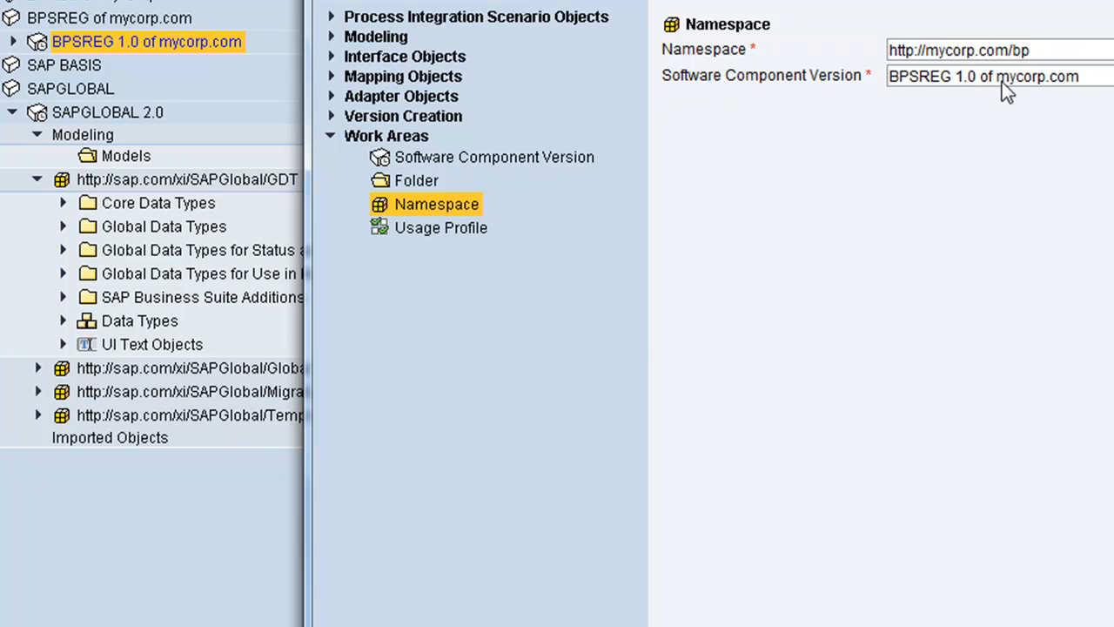